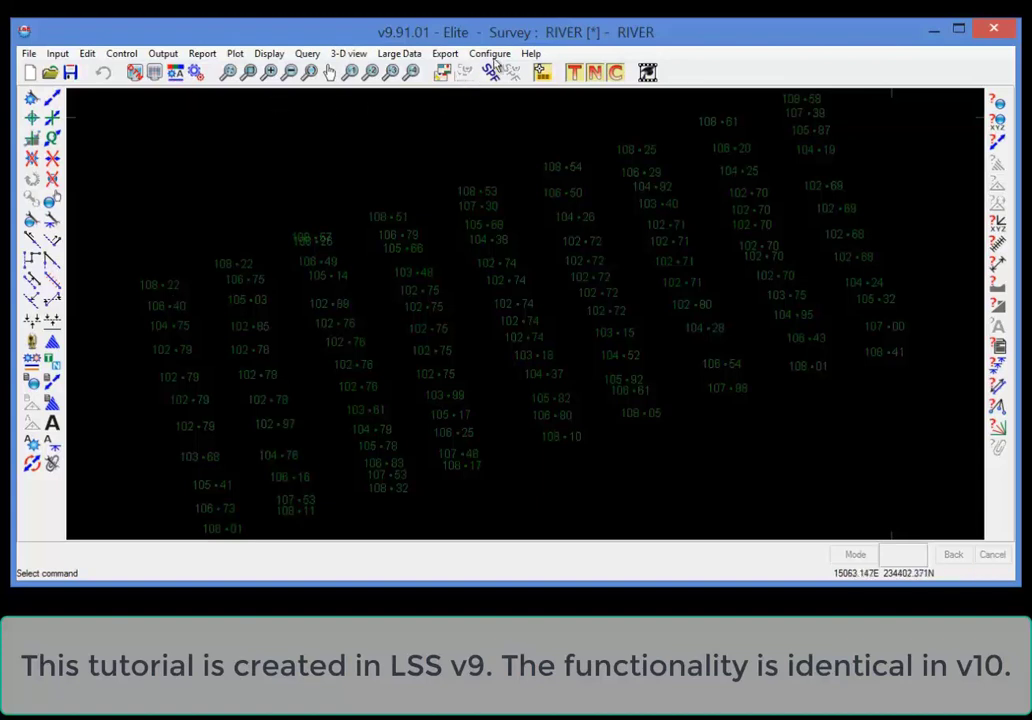
# Create a section position file named "river sections" with a left offset of -25 m and a right offset of 2 m
pyautogui.click(491, 55)
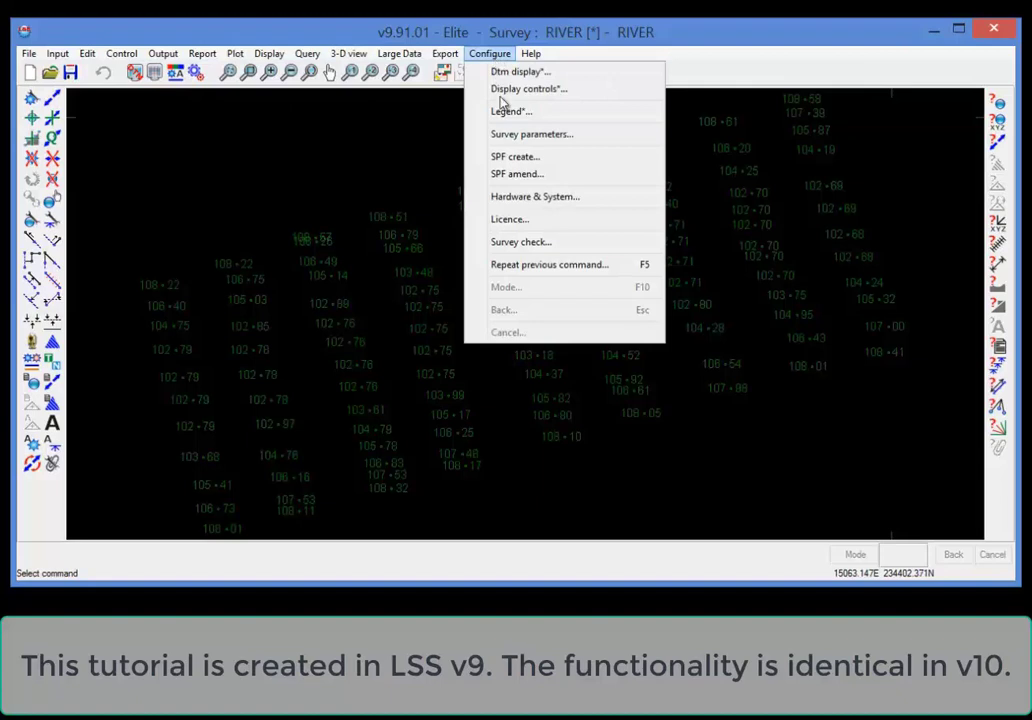
pyautogui.click(515, 158)
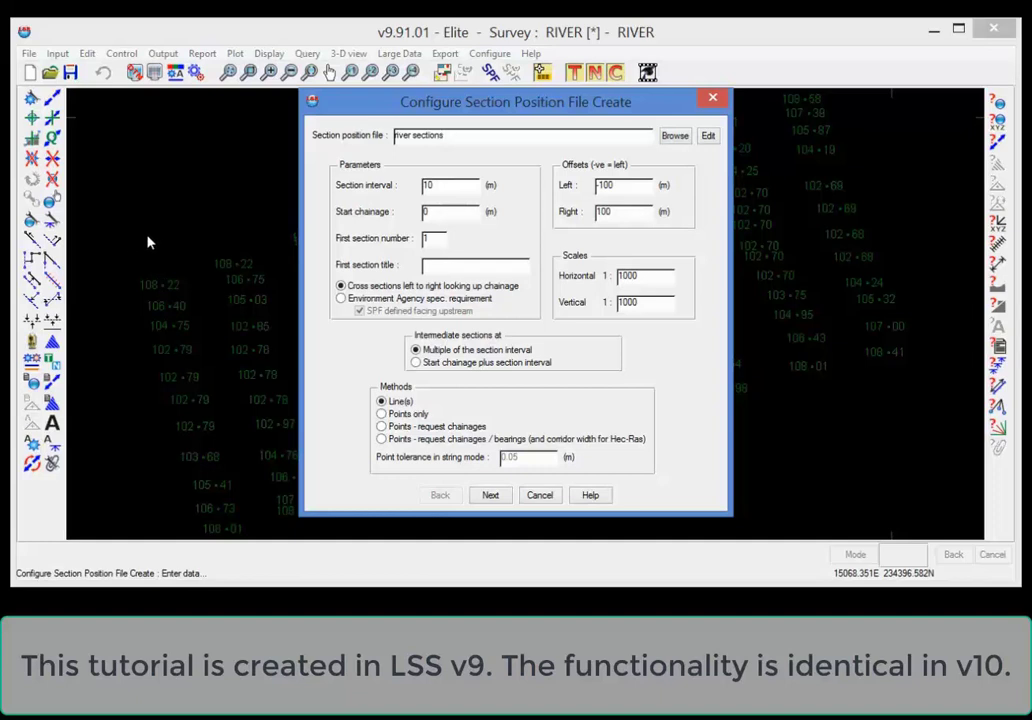
pyautogui.moveTo(638, 190); pyautogui.dragTo(529, 190)
pyautogui.write('1')
pyautogui.write('25')
pyautogui.press('Tab')
pyautogui.write('2')
# Apply the Environment Agency spec requirement, the points method requesting chainages and bearings, and the first section title "Reach 1"
pyautogui.click(341, 298)
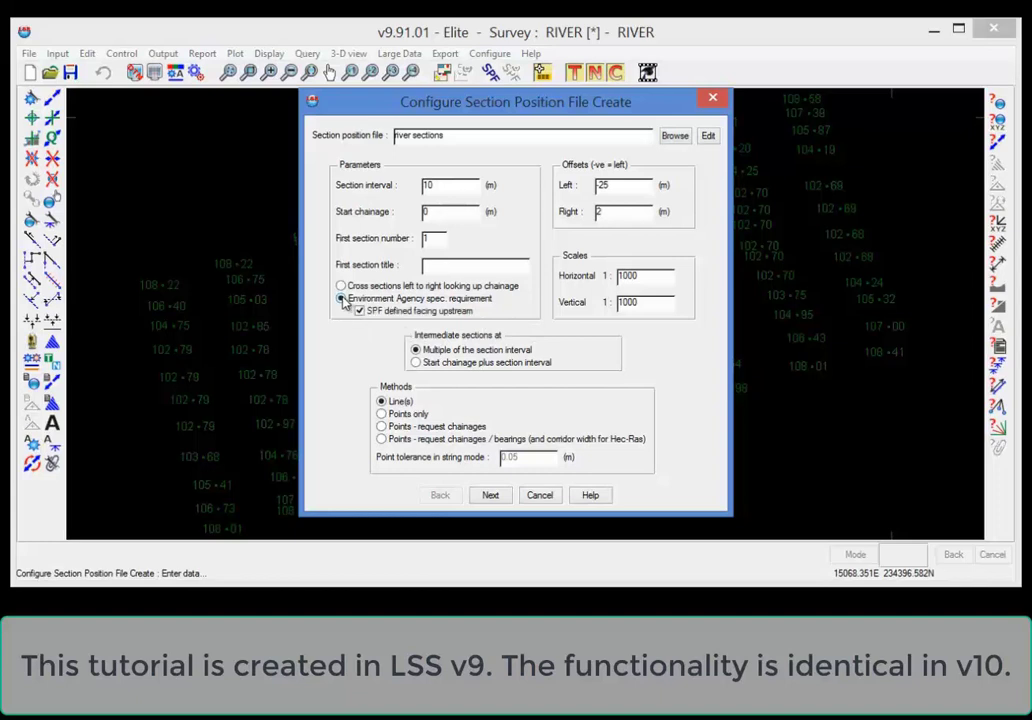
pyautogui.click(408, 442)
pyautogui.click(491, 496)
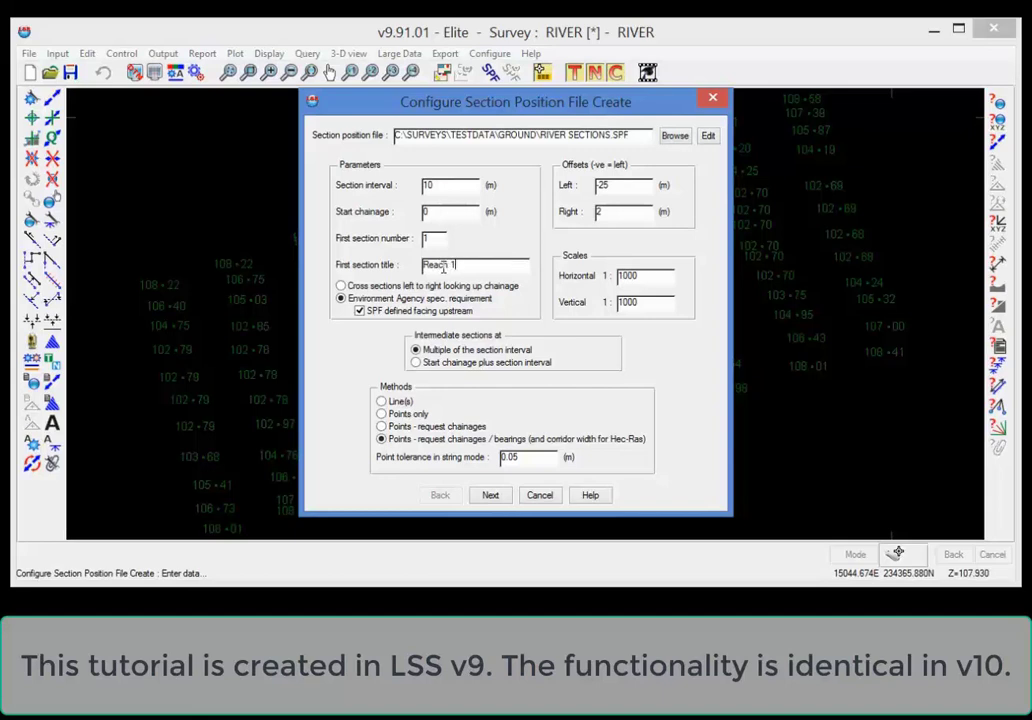
pyautogui.click(490, 497)
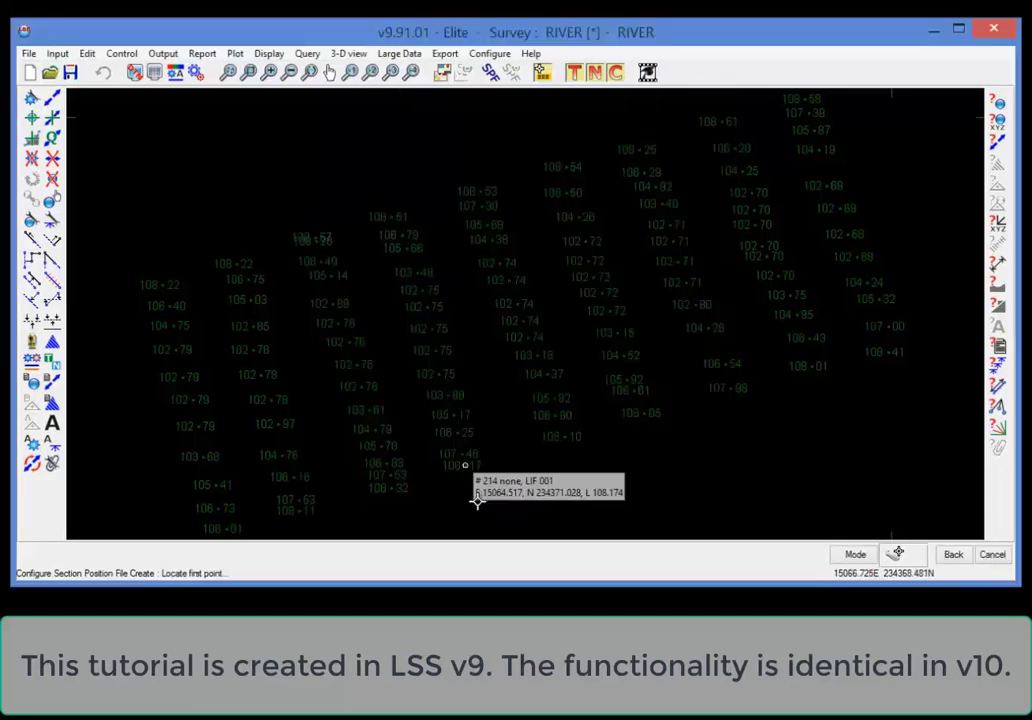
# Place the first section at the 108.01 point, take its bearing to the opposite 108.22 bank point, and set an 8 m corridor width
pyautogui.click(229, 529)
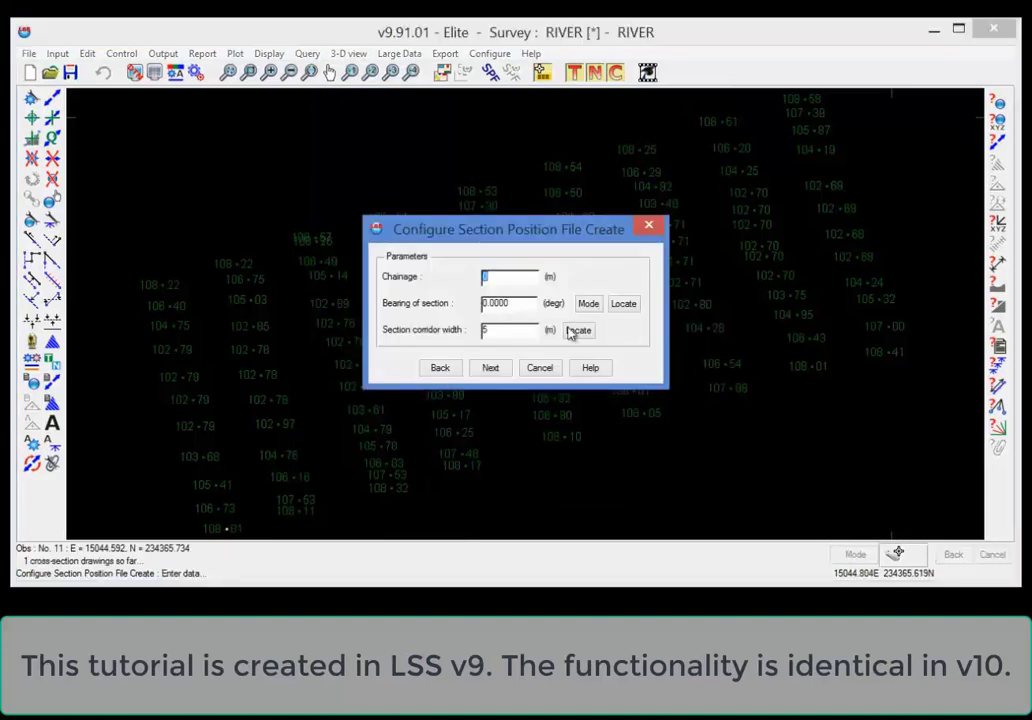
pyautogui.click(624, 304)
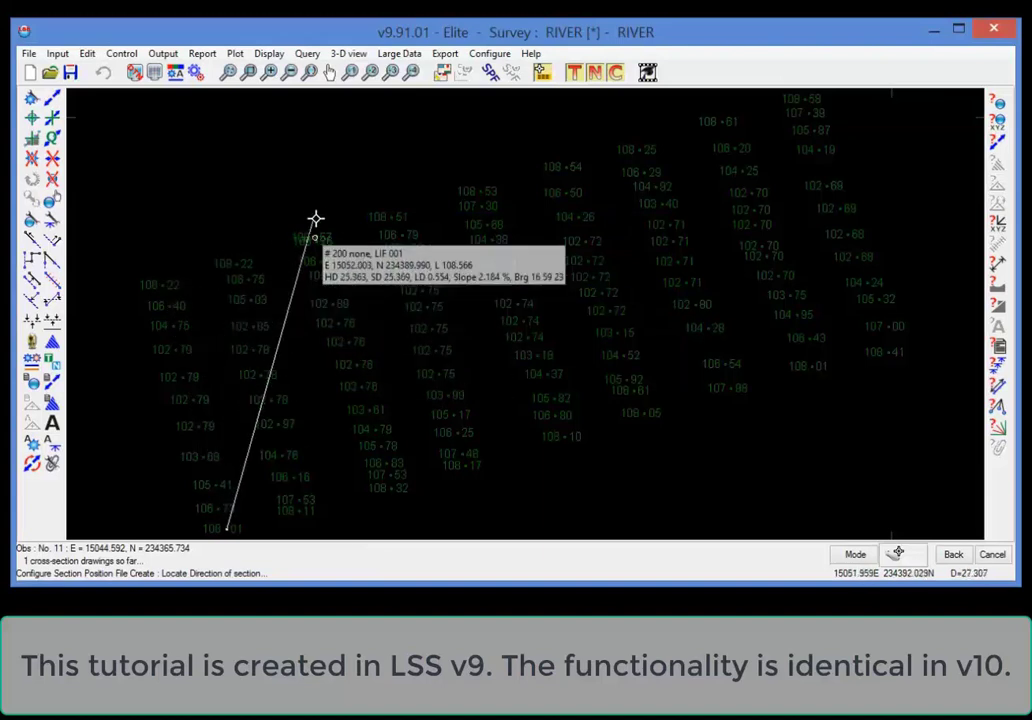
pyautogui.click(162, 278)
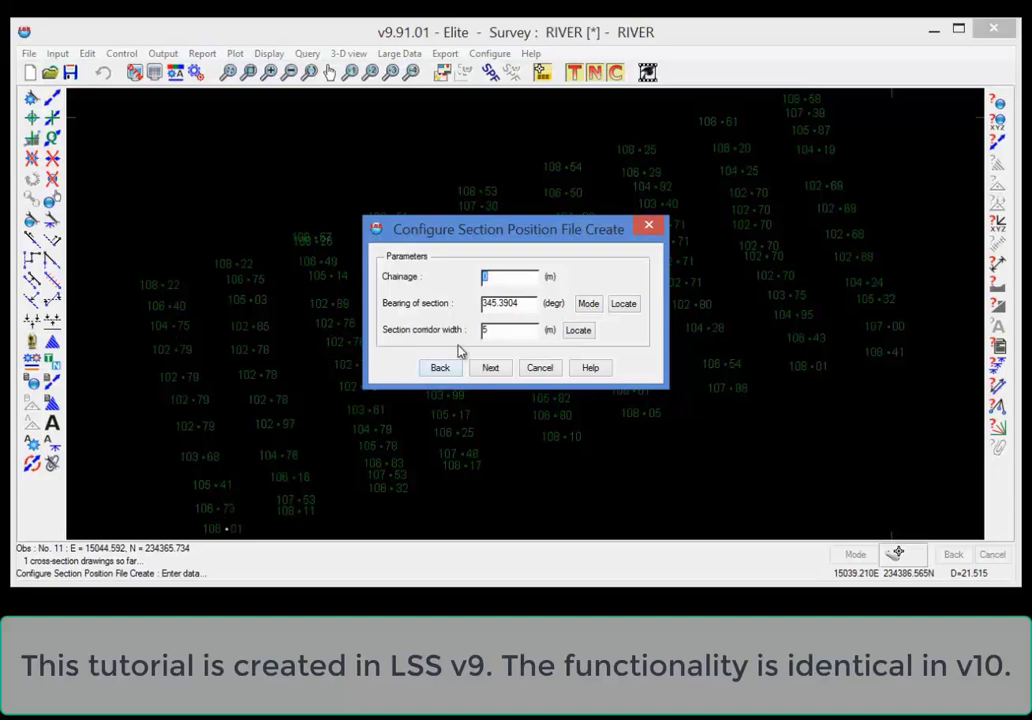
pyautogui.moveTo(506, 333); pyautogui.dragTo(470, 335)
pyautogui.click(490, 368)
# Locate the next reference point of Reach 1 at the 108.22 point on the opposite bank, accepting the proposed section parameters
pyautogui.click(225, 530)
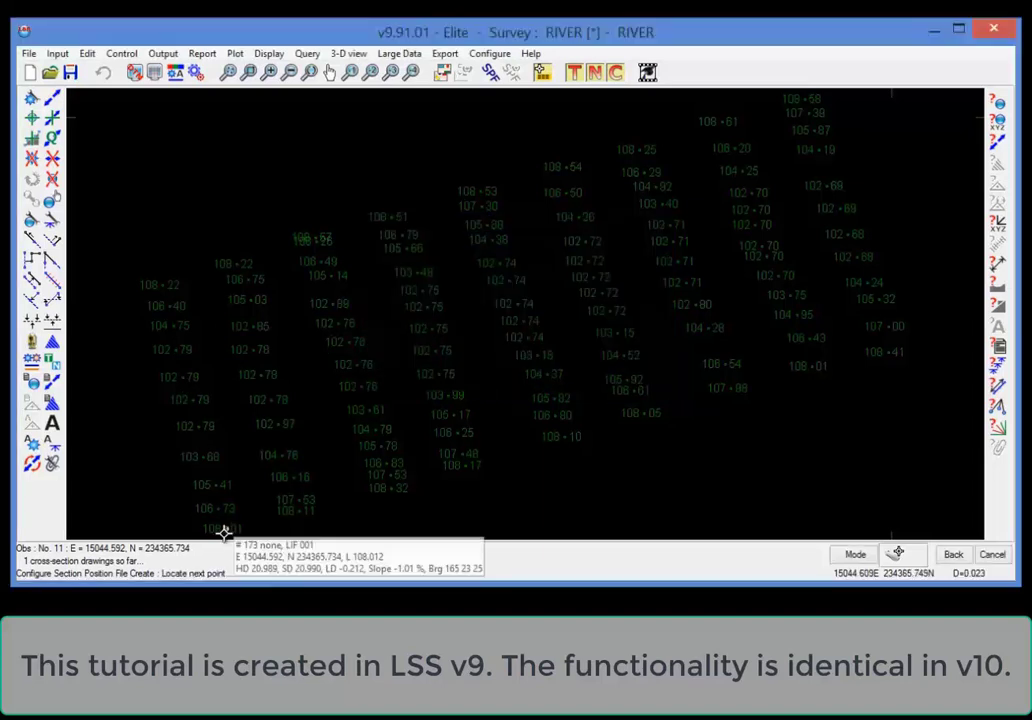
pyautogui.click(164, 288)
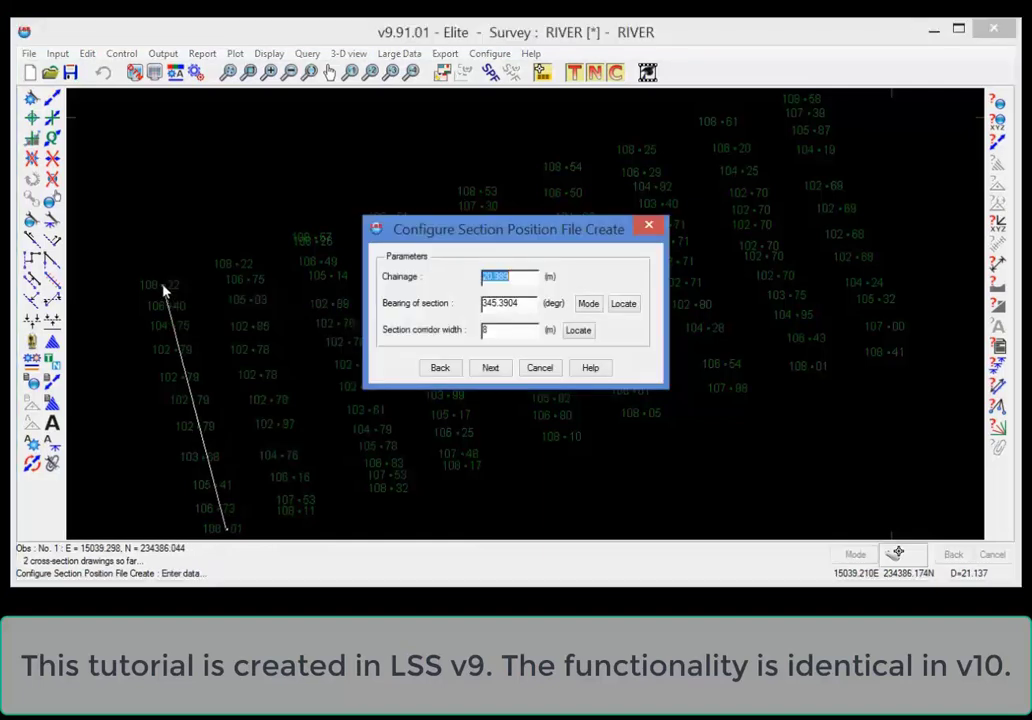
pyautogui.click(492, 368)
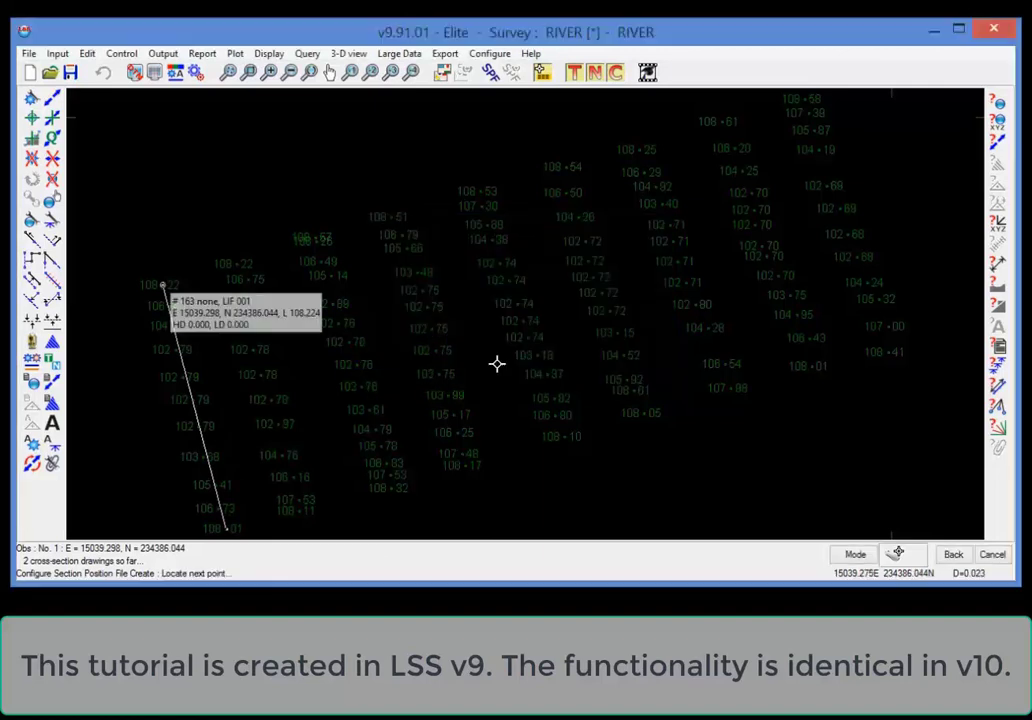
# Start a new reference line titled "Reach 2" and place its section at the 108.11 point, keeping the previous bearing and corridor width
pyautogui.click(395, 247)
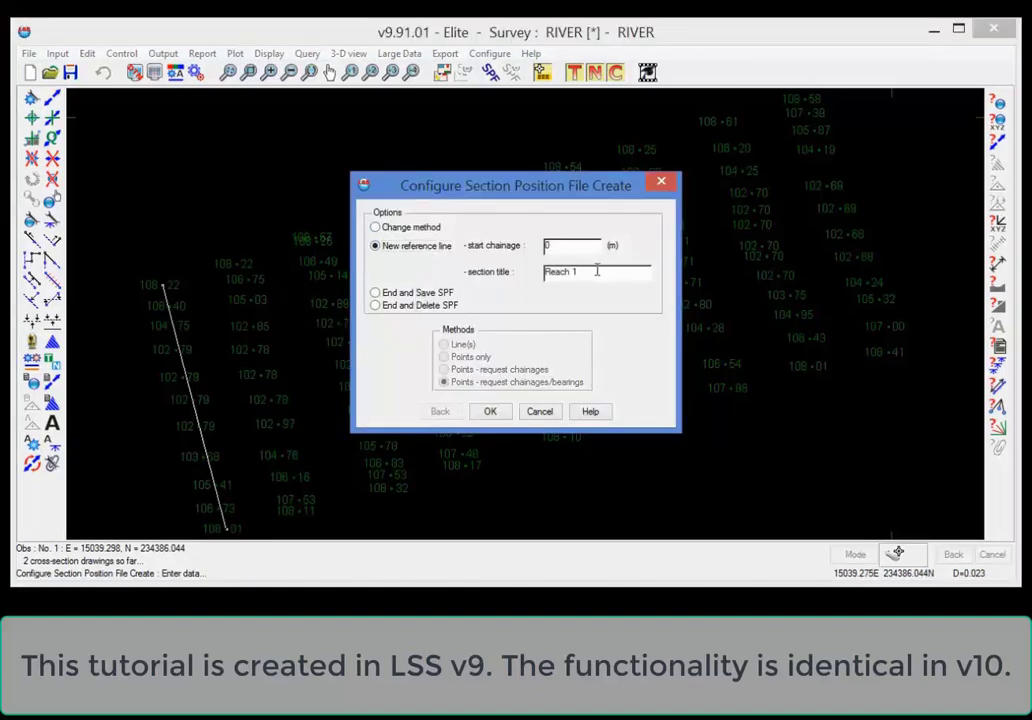
pyautogui.click(490, 411)
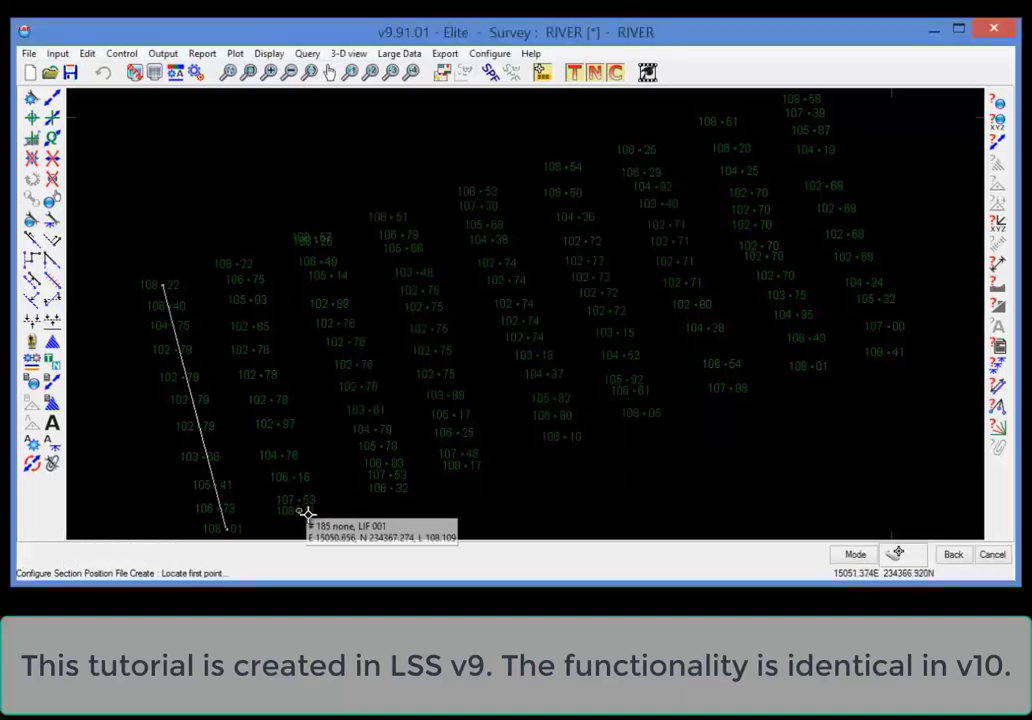
pyautogui.click(306, 516)
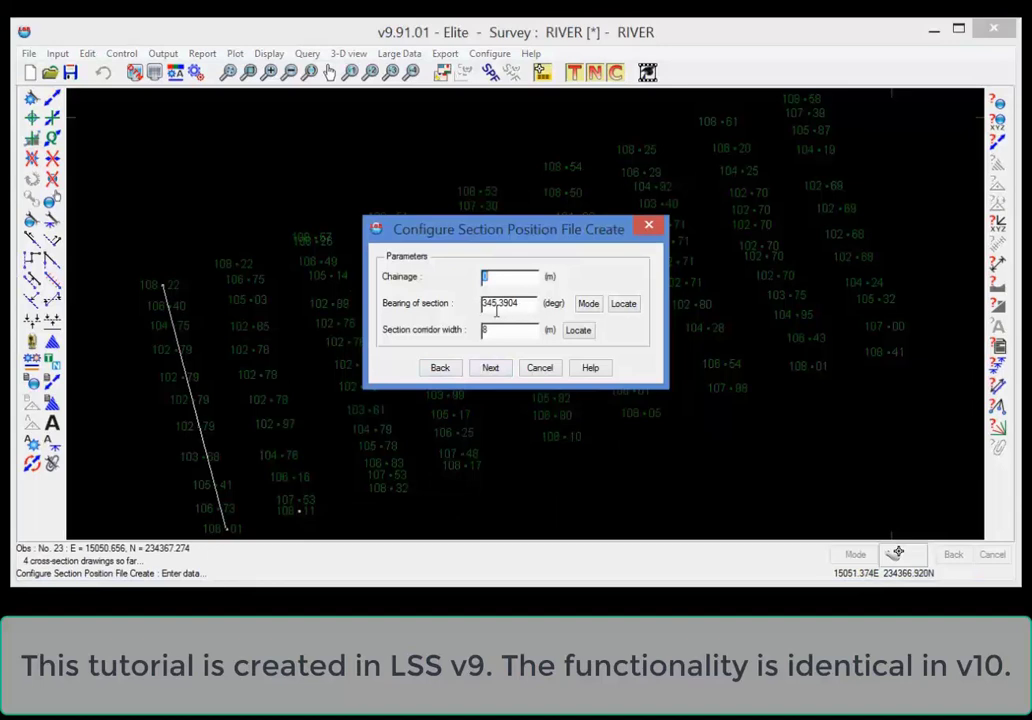
pyautogui.click(500, 370)
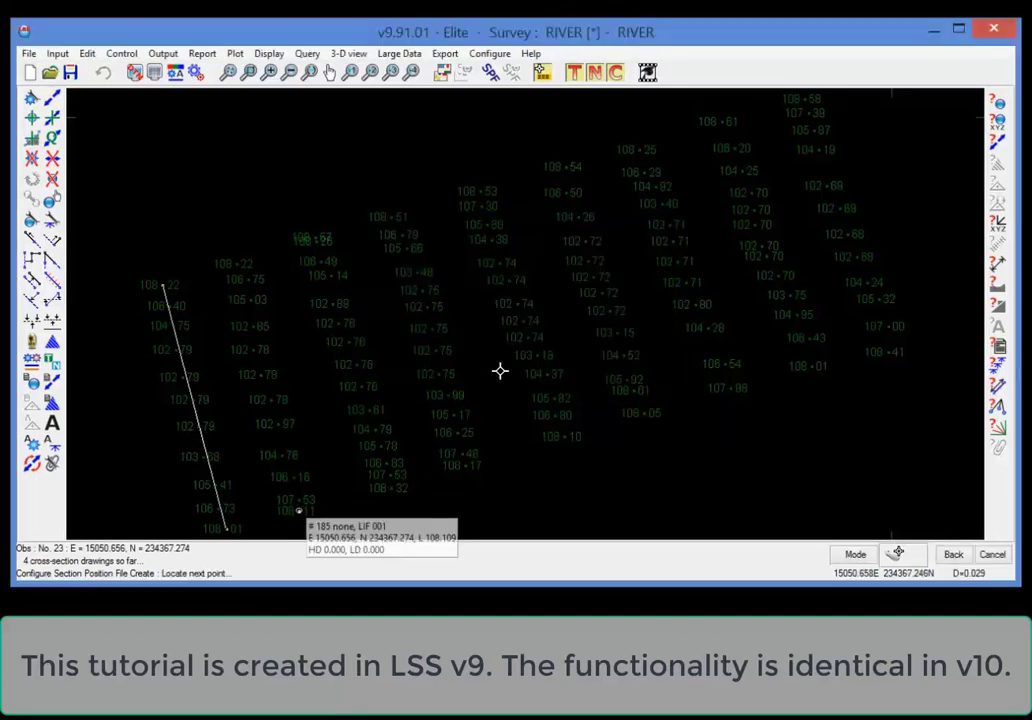
# Start a new reference line titled "Reach 3" and place its section at the 108.32 point, with its bearing towards the opposite bank's end point
pyautogui.press('Escape')
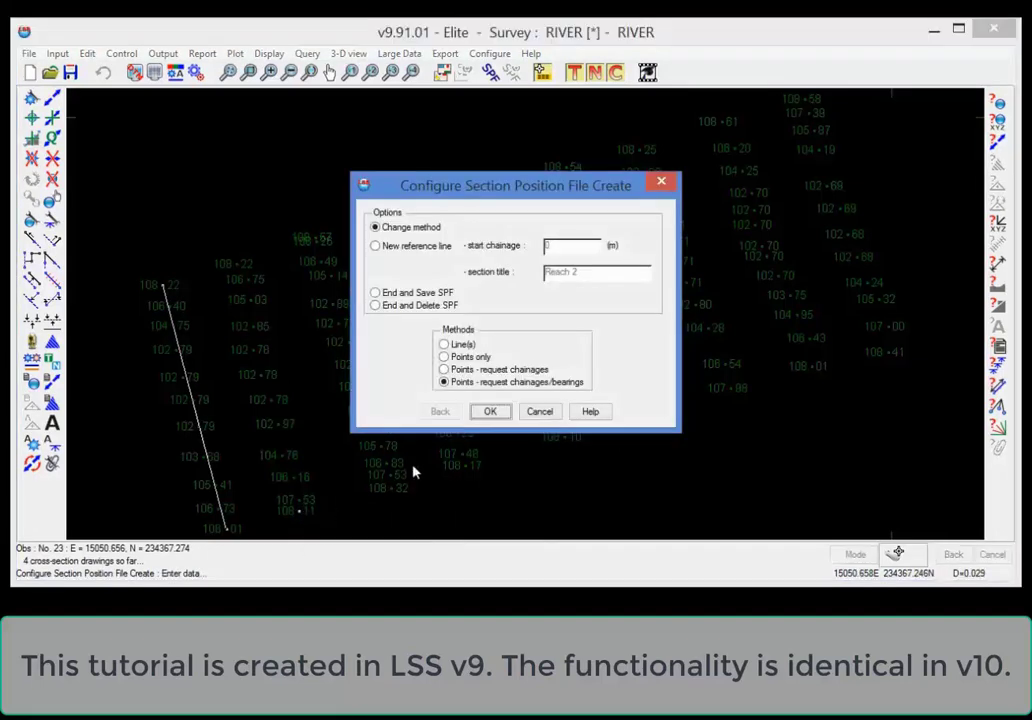
pyautogui.click(424, 250)
pyautogui.click(591, 272)
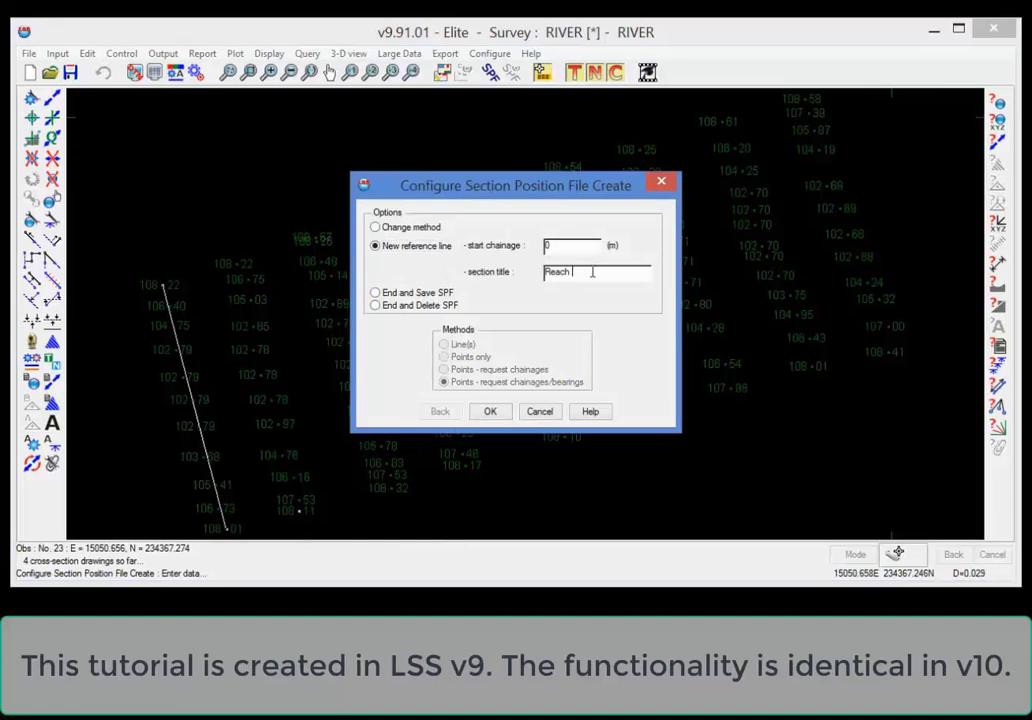
pyautogui.click(490, 411)
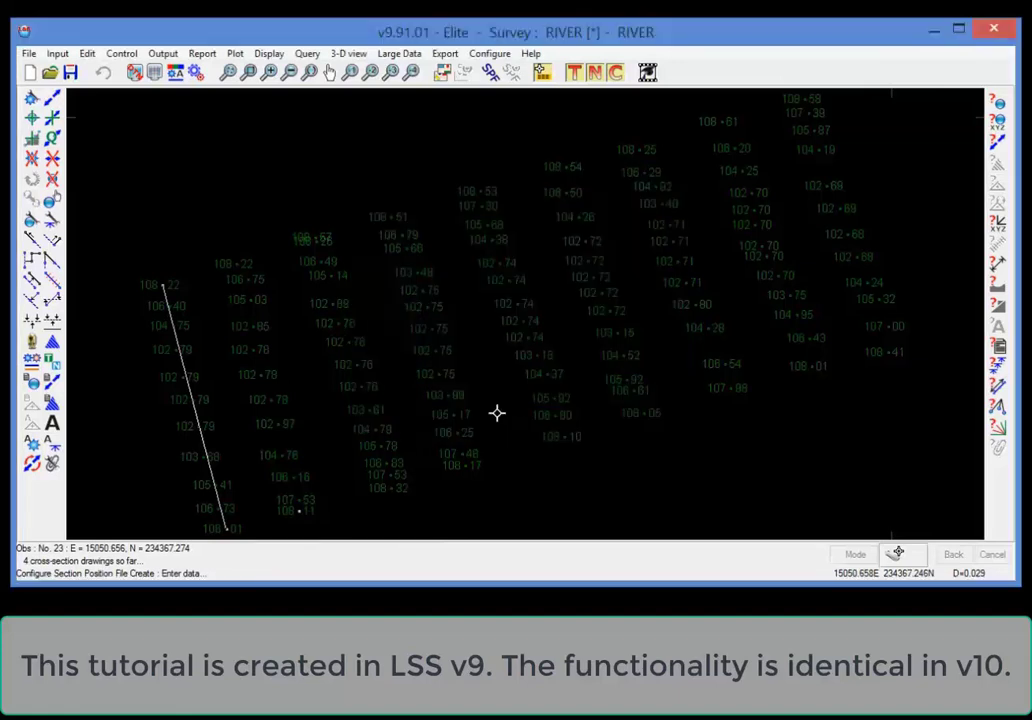
pyautogui.click(396, 488)
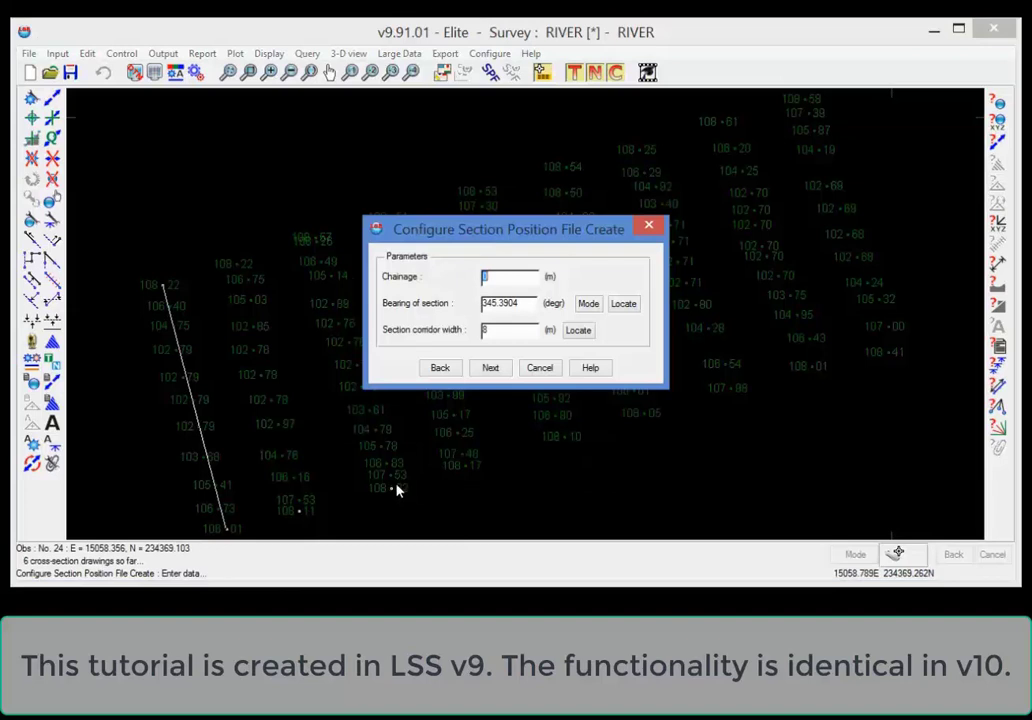
pyautogui.click(632, 304)
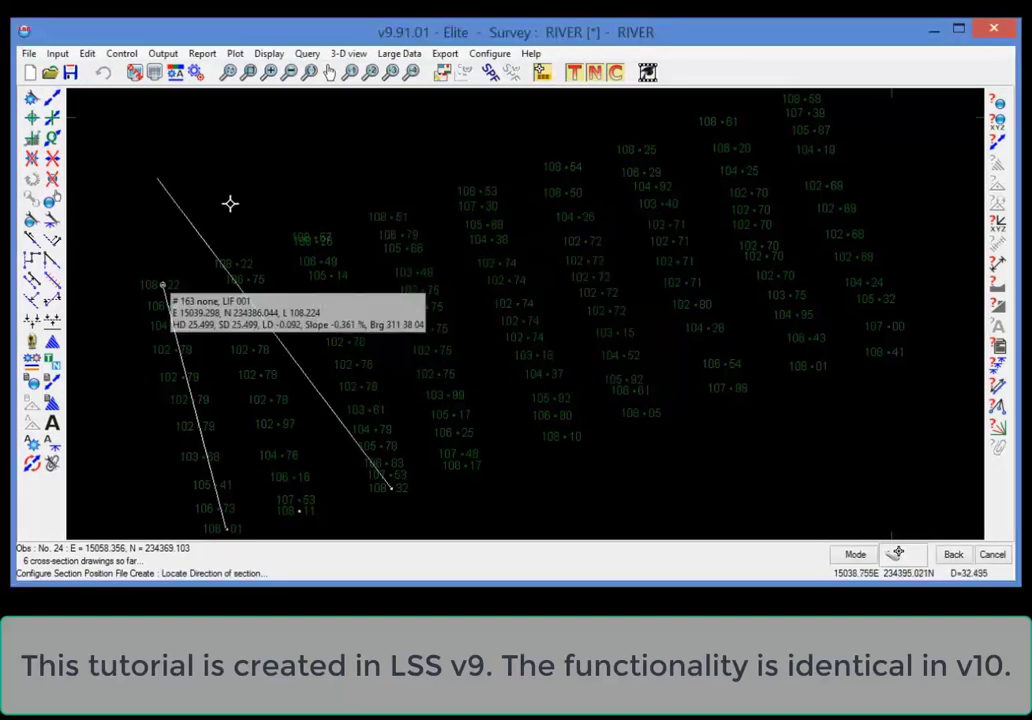
pyautogui.click(312, 232)
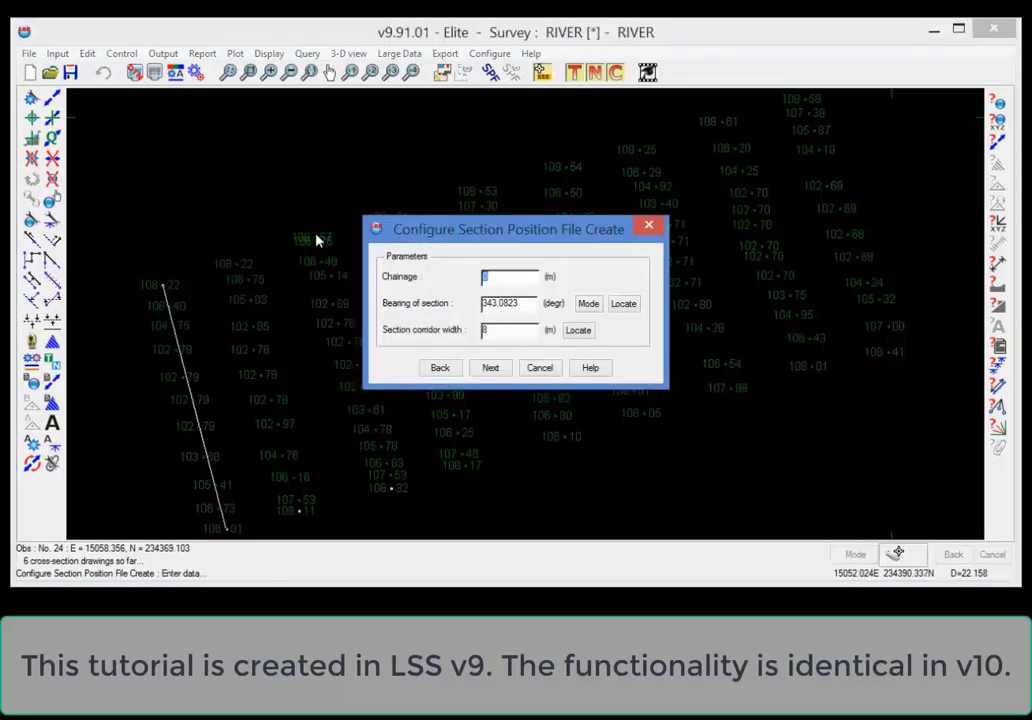
pyautogui.click(490, 367)
# Start a new reference line titled "Reach 4" and place its section at the 108.17 point, with its bearing towards the 108.51 point
pyautogui.click(392, 488)
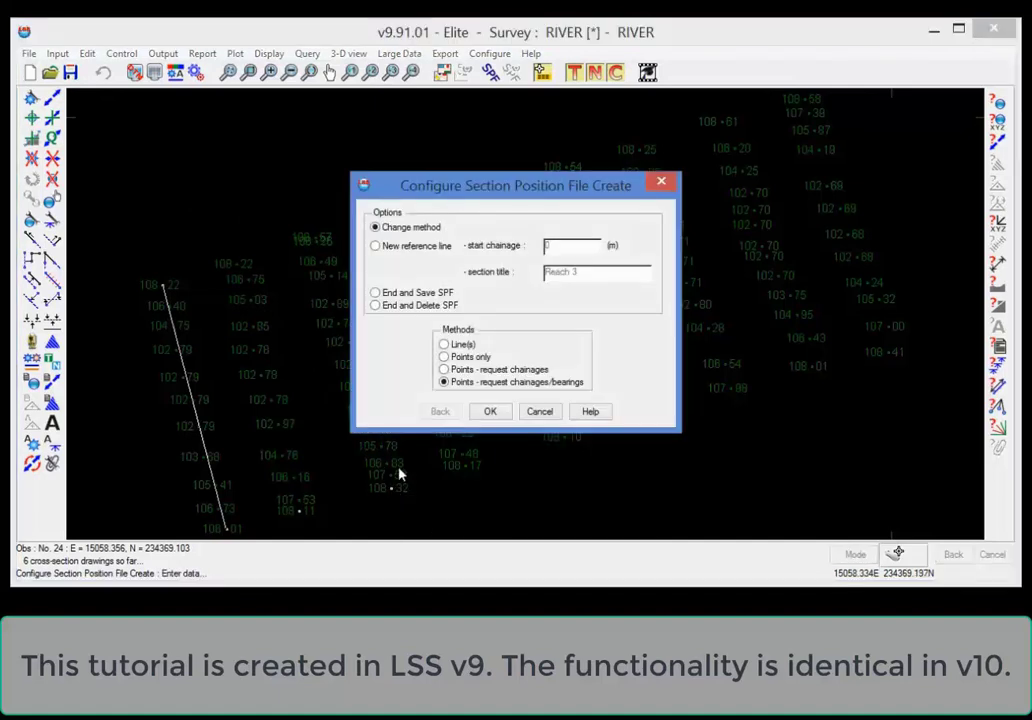
pyautogui.click(420, 246)
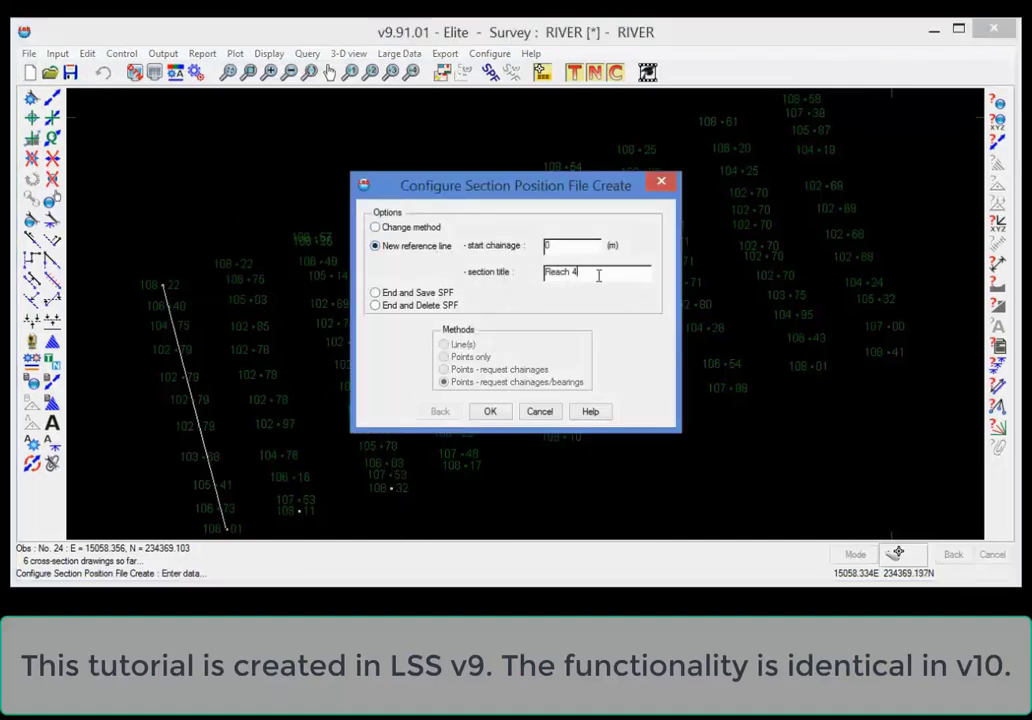
pyautogui.click(492, 412)
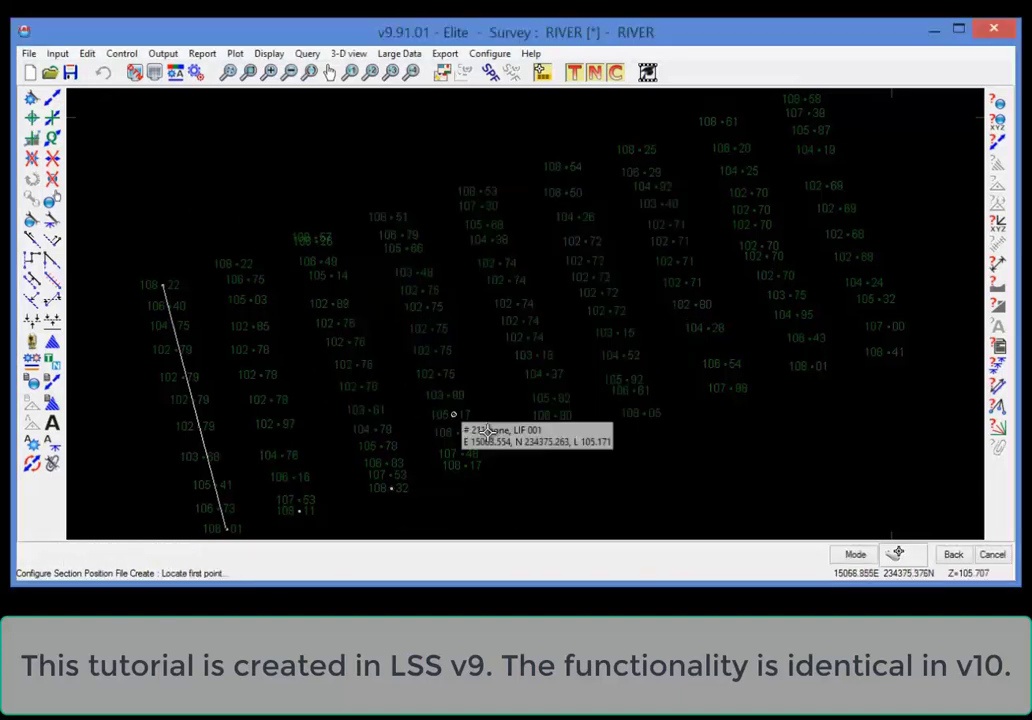
pyautogui.click(468, 465)
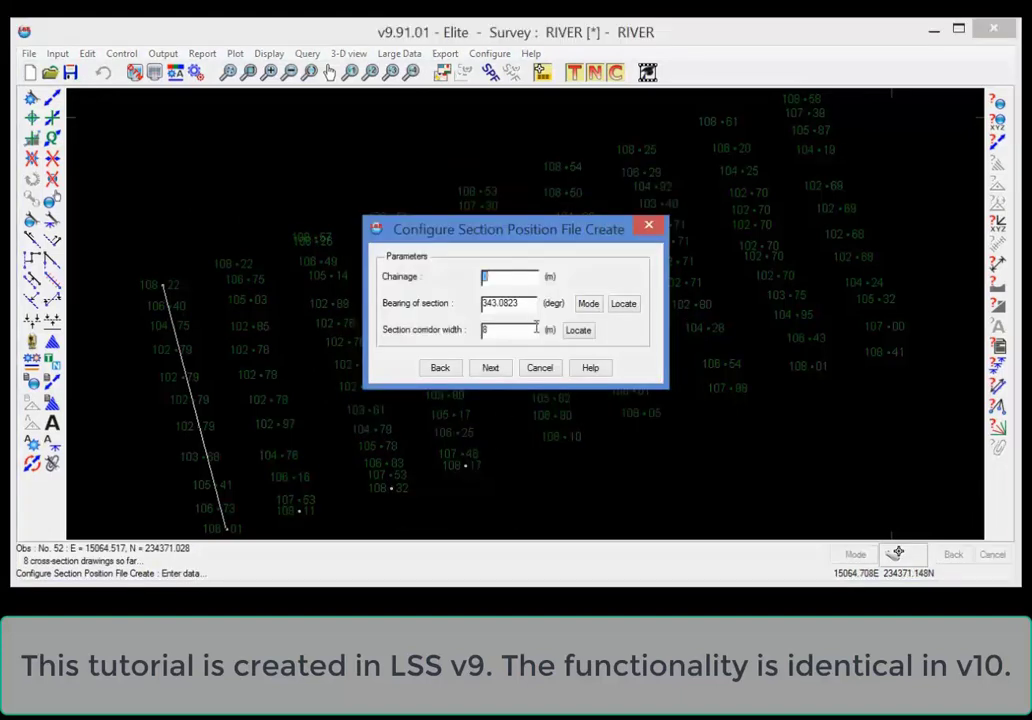
pyautogui.click(622, 305)
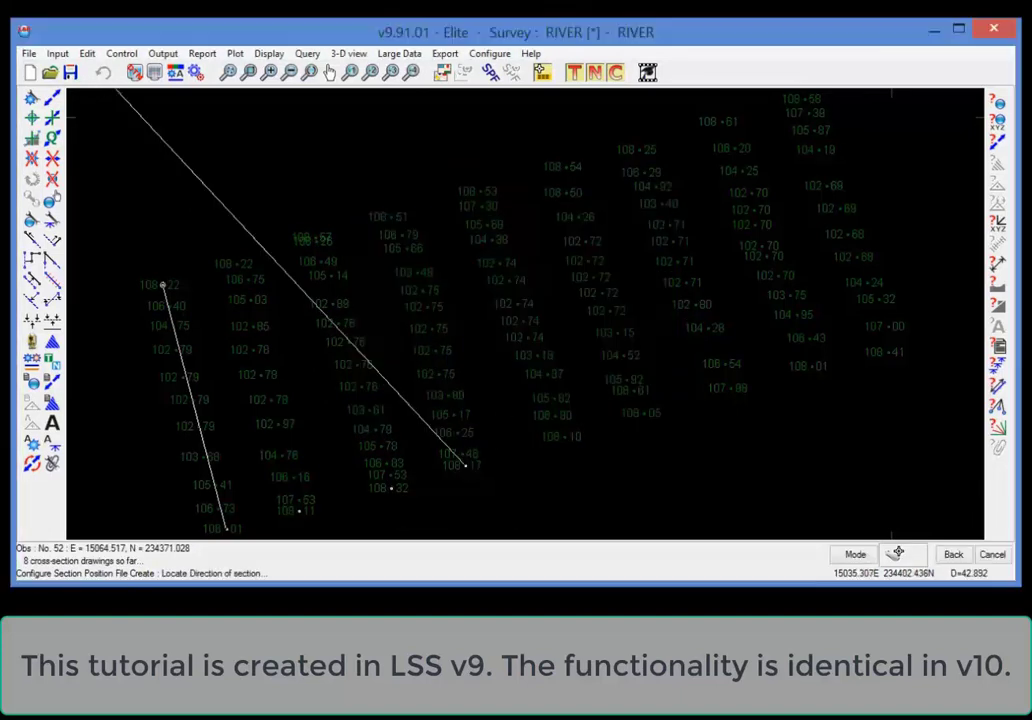
pyautogui.click(389, 214)
pyautogui.click(489, 366)
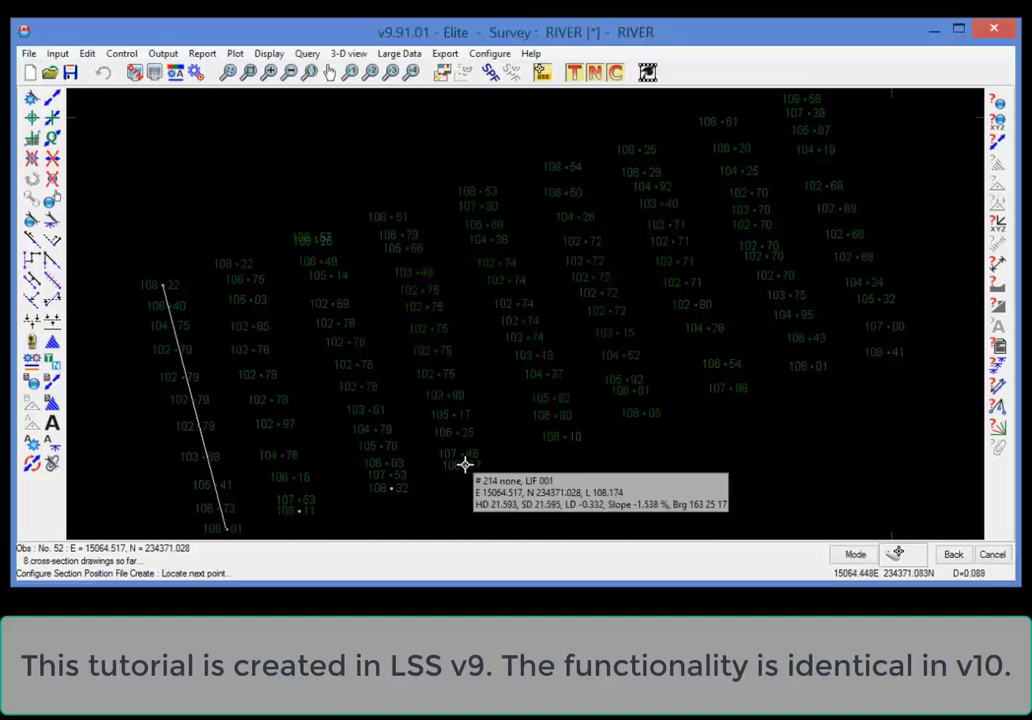
# Finish placing sections and end and save the section position file
pyautogui.click(465, 465)
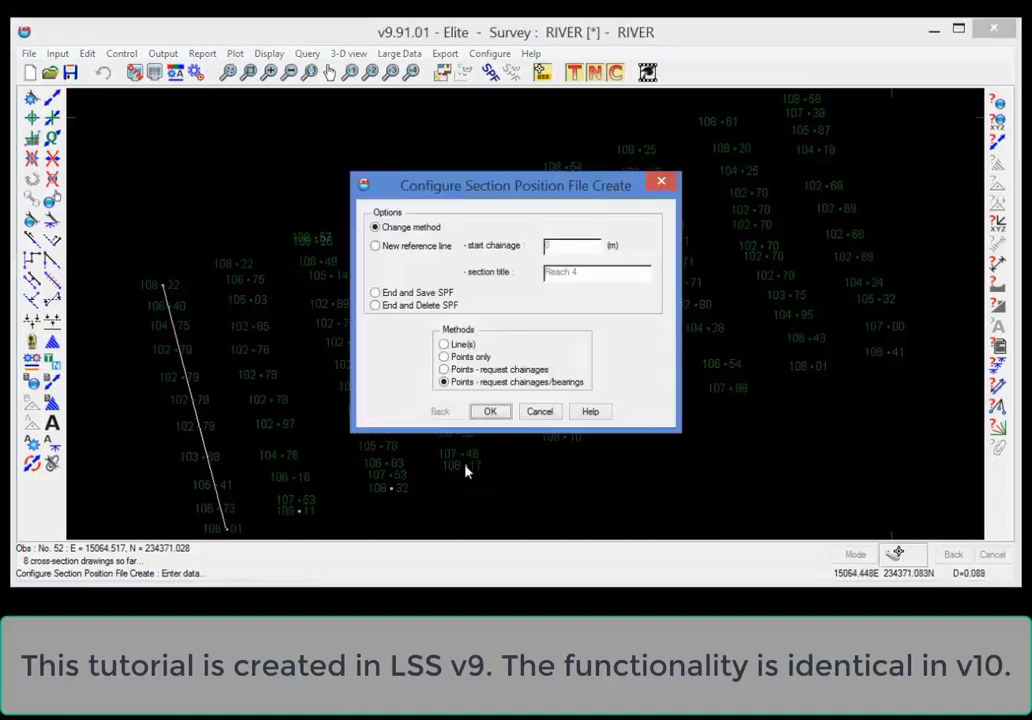
pyautogui.click(419, 296)
pyautogui.click(491, 413)
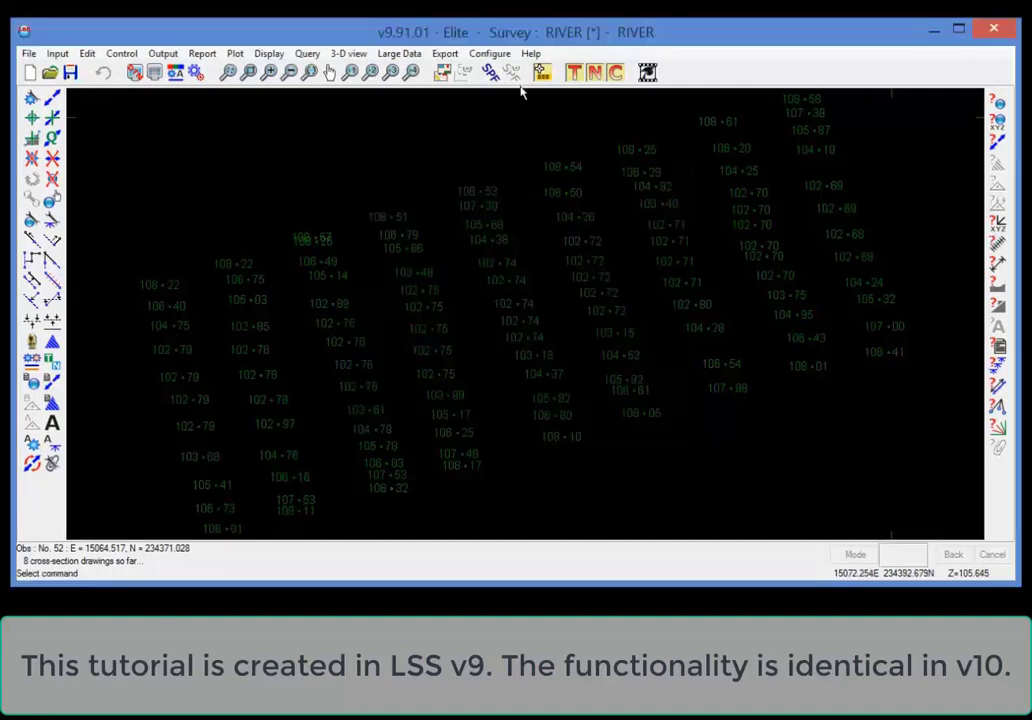
# Over-display RIVER SECTIONS.SPF from the Ground folder, with the cross sections displayed with their HEC-RAS corridor
pyautogui.click(490, 72)
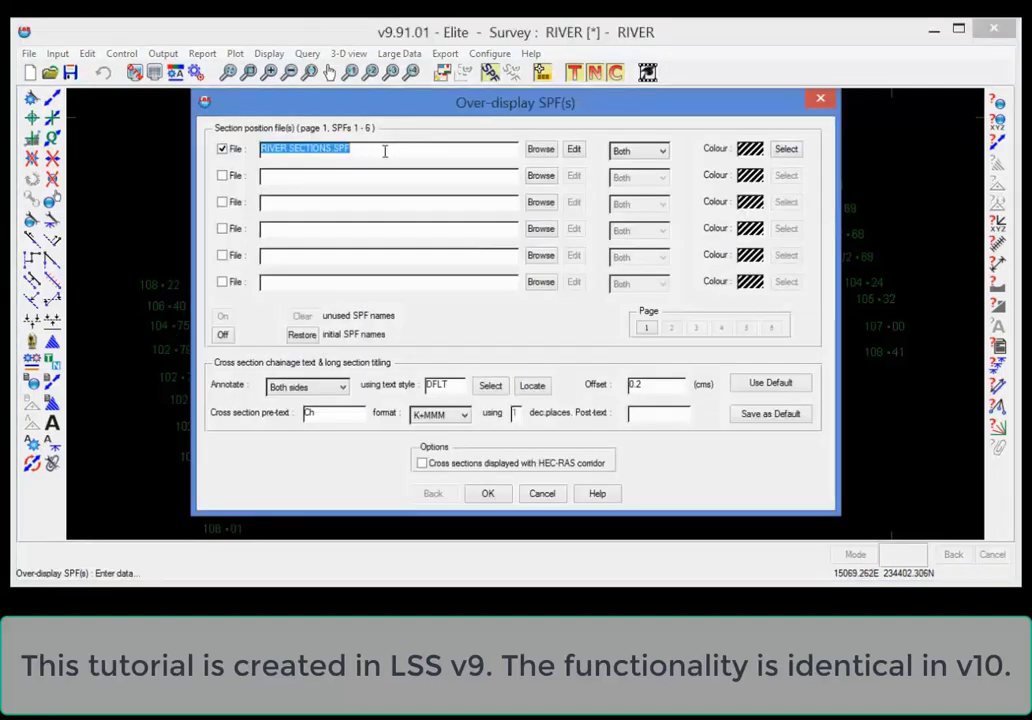
pyautogui.press('Delete')
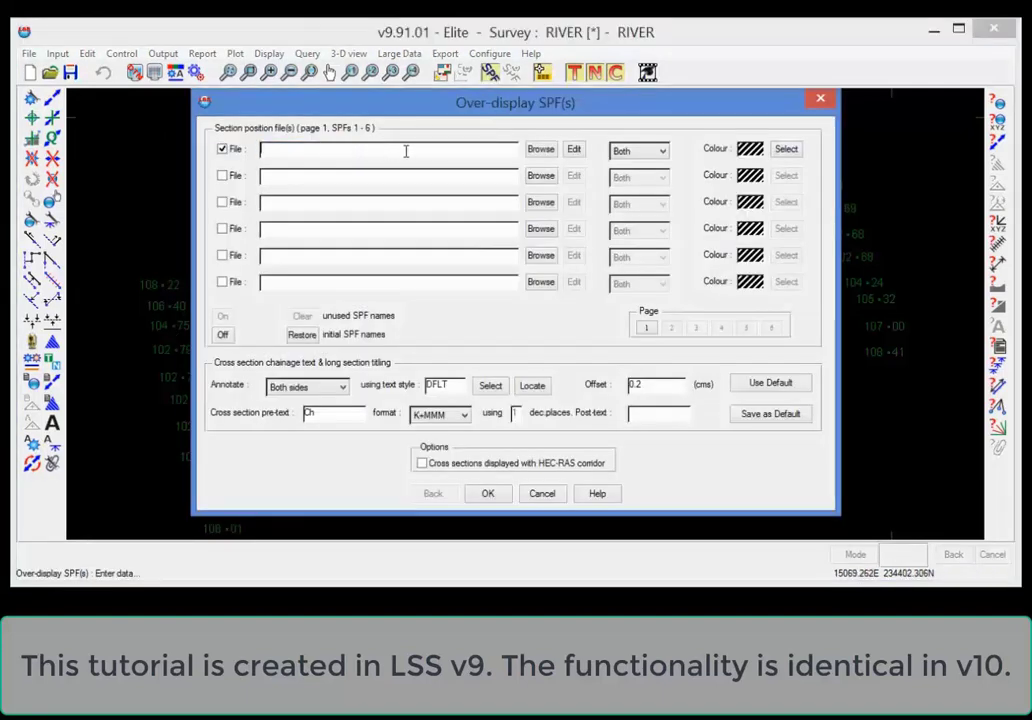
pyautogui.click(540, 149)
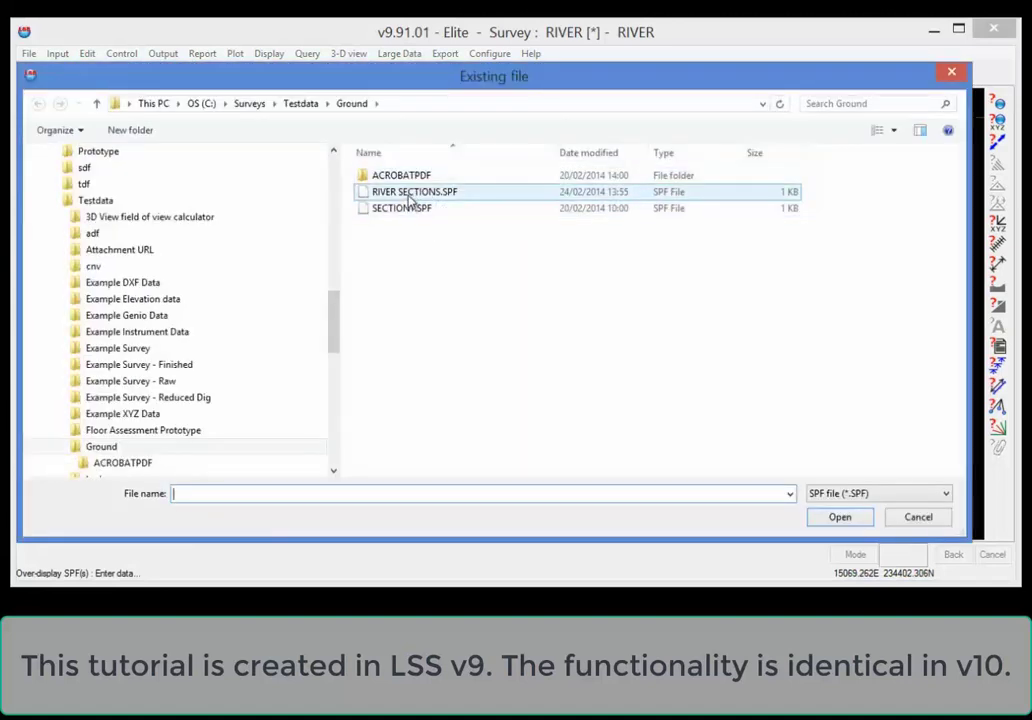
pyautogui.doubleClick(409, 197)
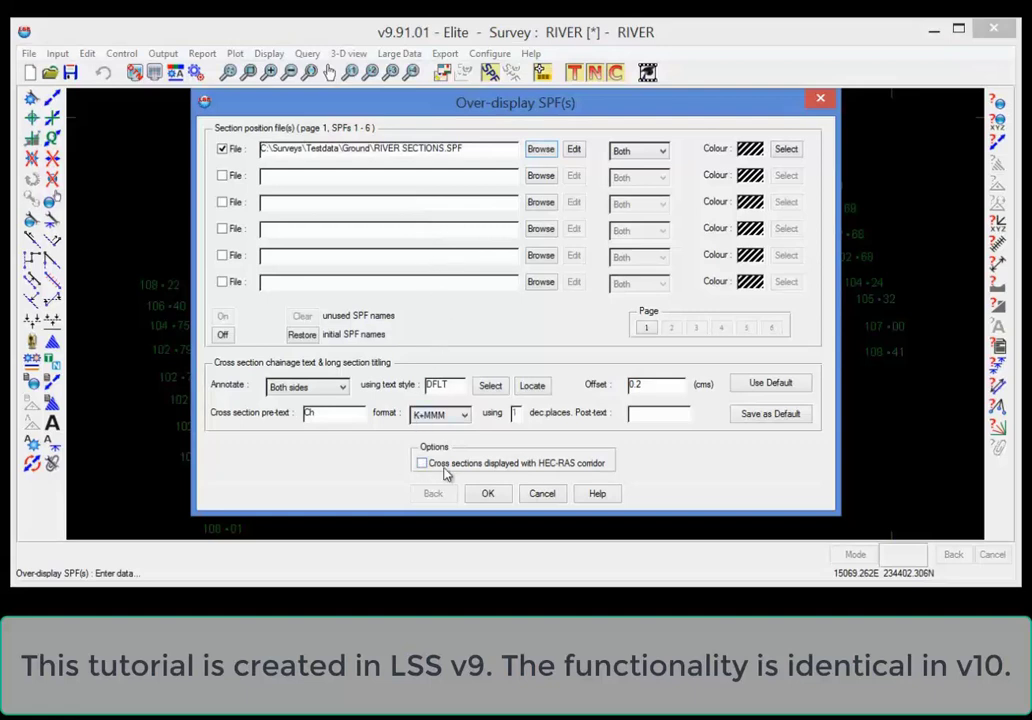
pyautogui.click(422, 463)
pyautogui.click(487, 493)
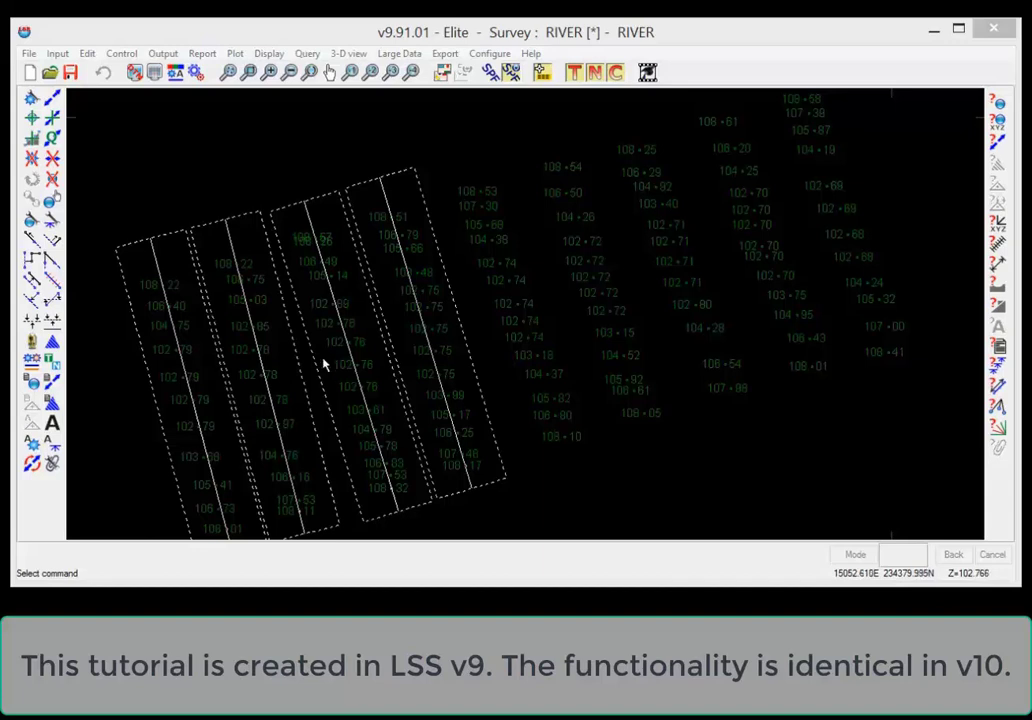
# Start a HEC-RAS section export that creates the file sections1 from the section position file SECTIONS.SPF in the Ground folder
pyautogui.click(446, 54)
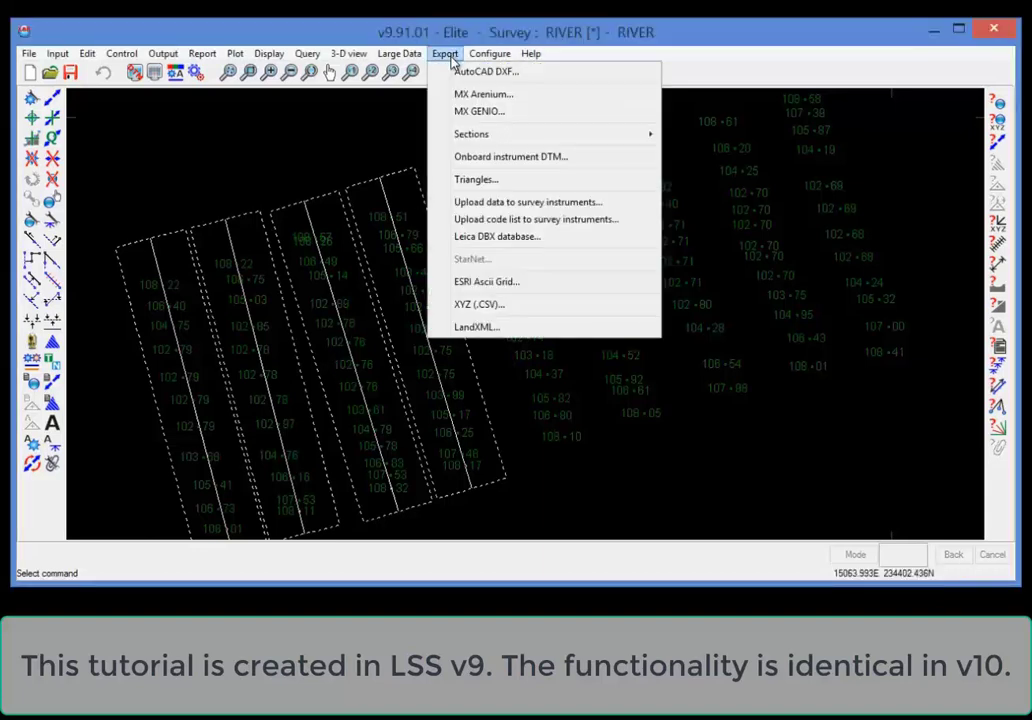
pyautogui.moveTo(480, 134)
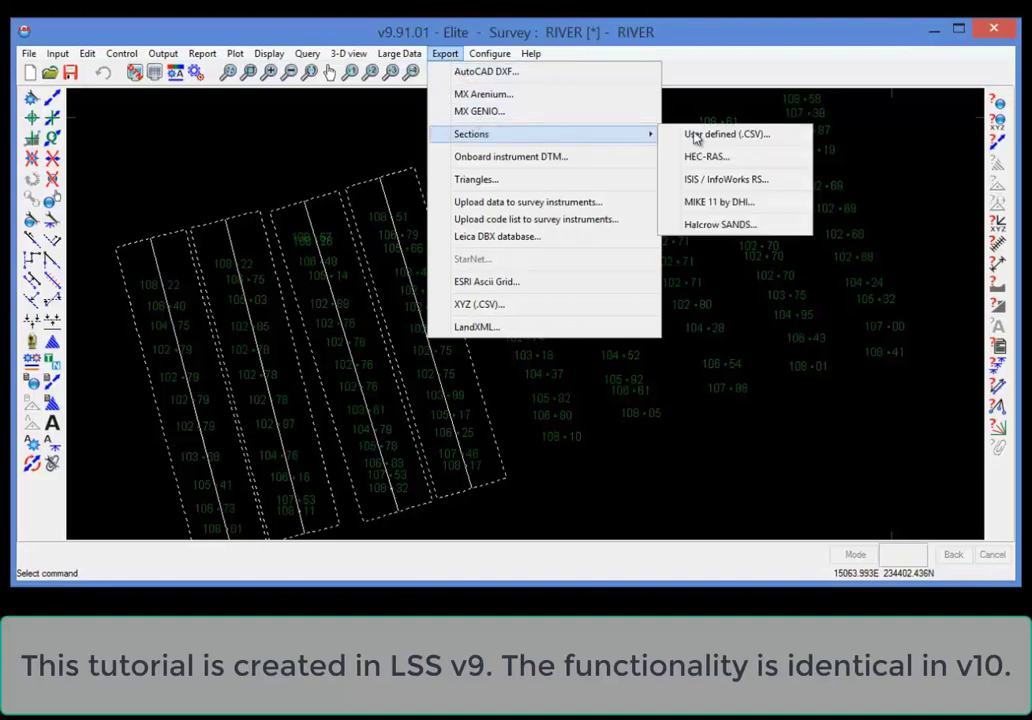
pyautogui.click(721, 161)
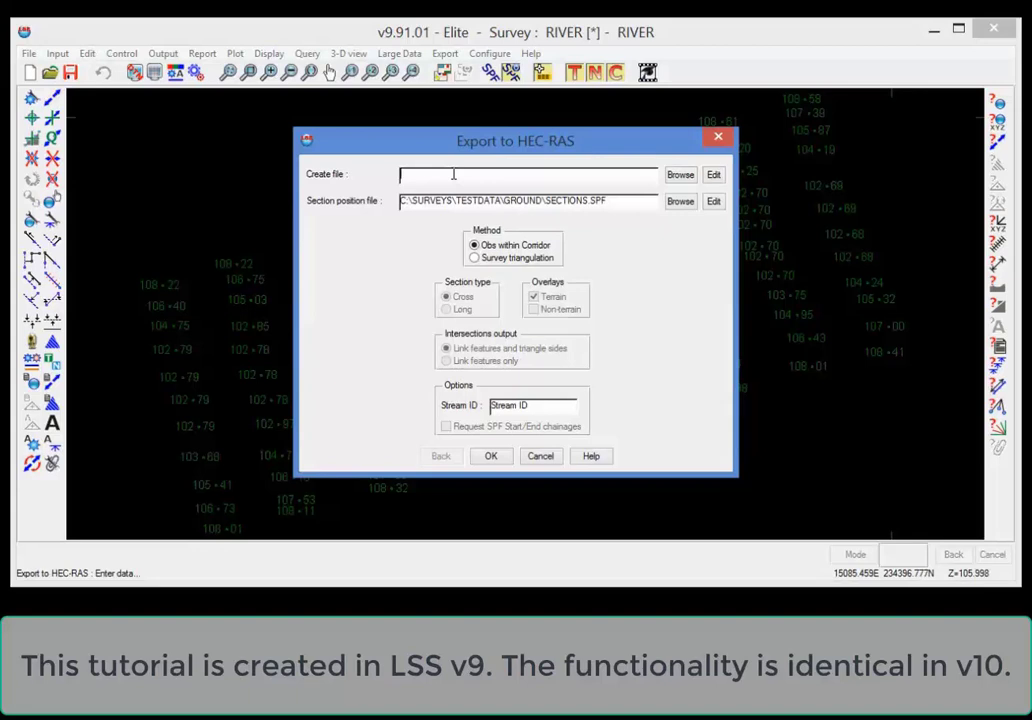
pyautogui.write('sections1')
pyautogui.moveTo(610, 200); pyautogui.dragTo(339, 200)
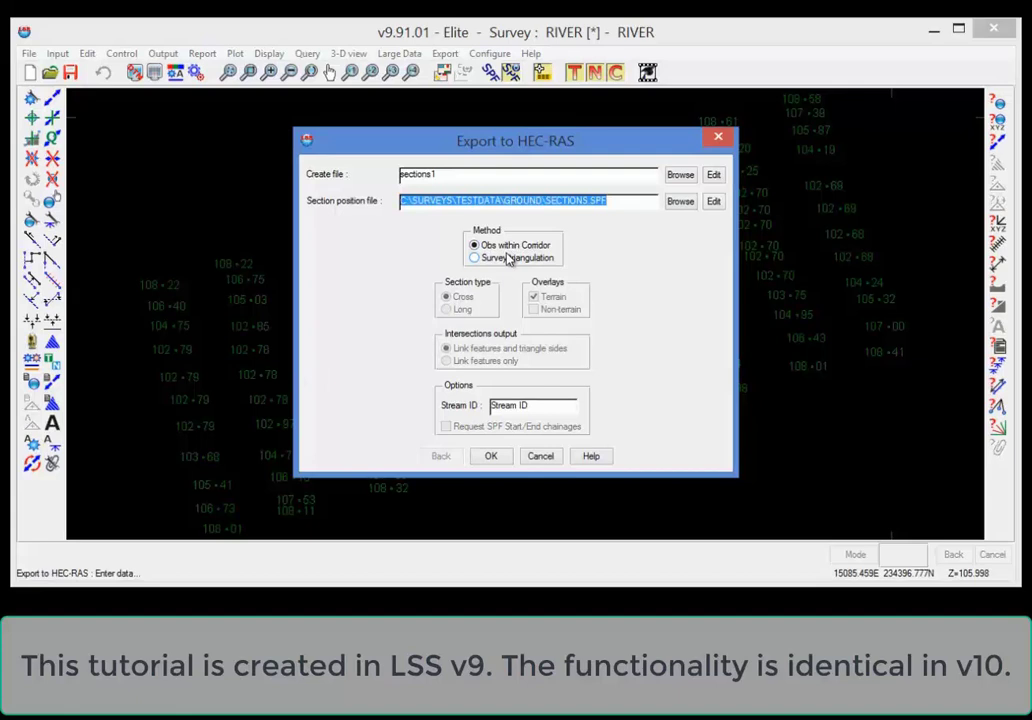
# Set the stream ID to "River Name" and run the export with all sections set to use the default corridor
pyautogui.moveTo(542, 407); pyautogui.dragTo(420, 407)
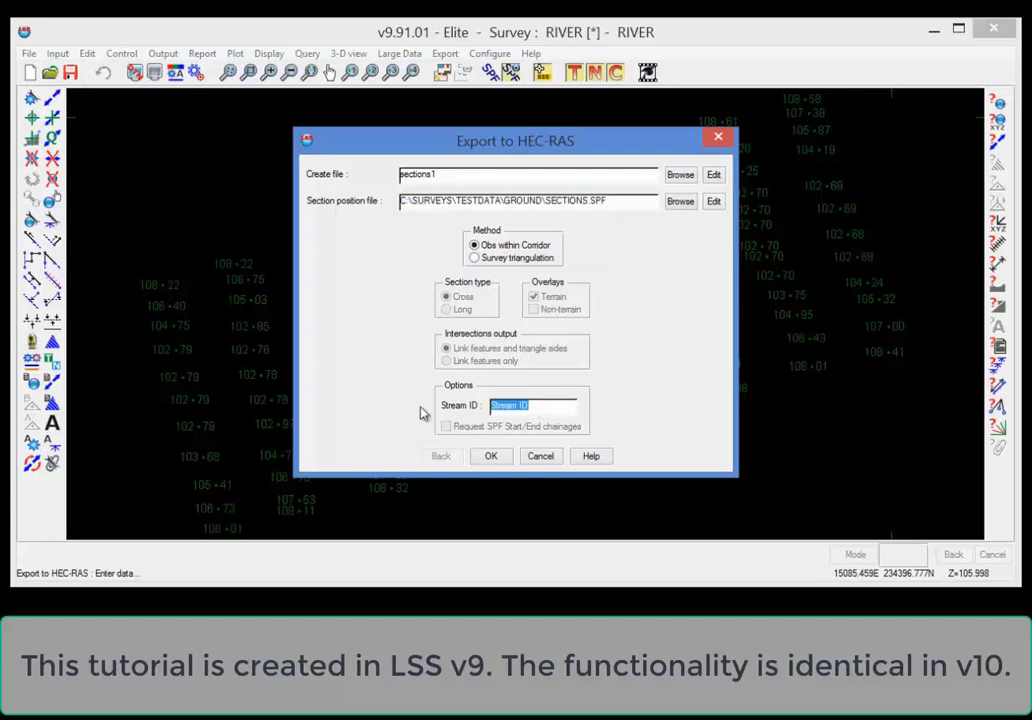
pyautogui.write('River Name')
pyautogui.click(492, 456)
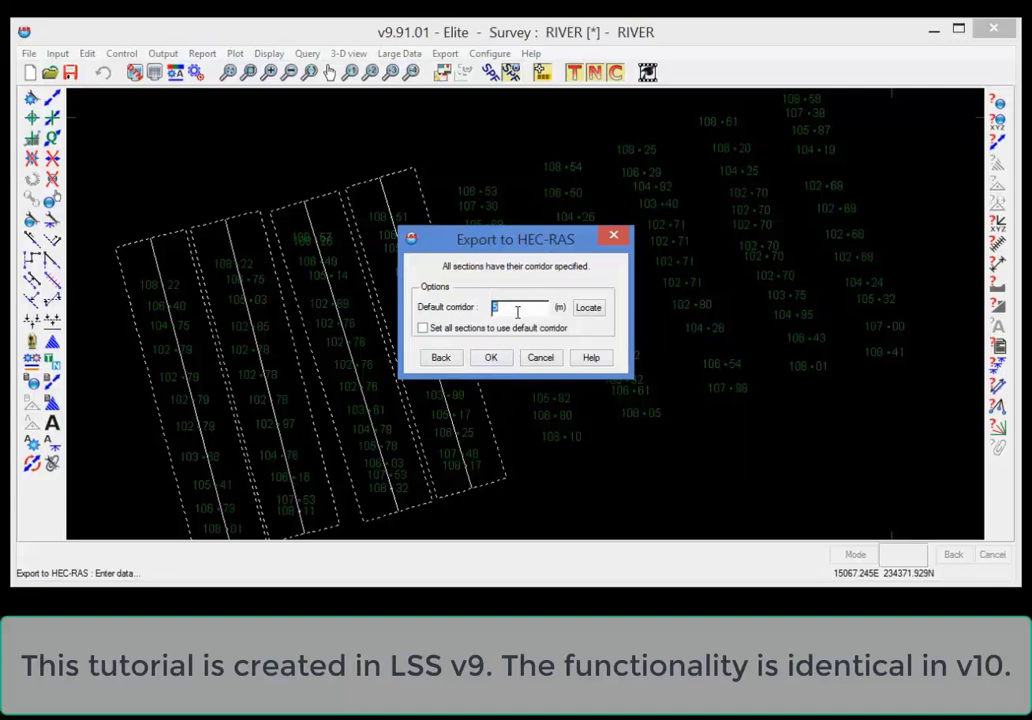
pyautogui.click(423, 330)
pyautogui.click(490, 358)
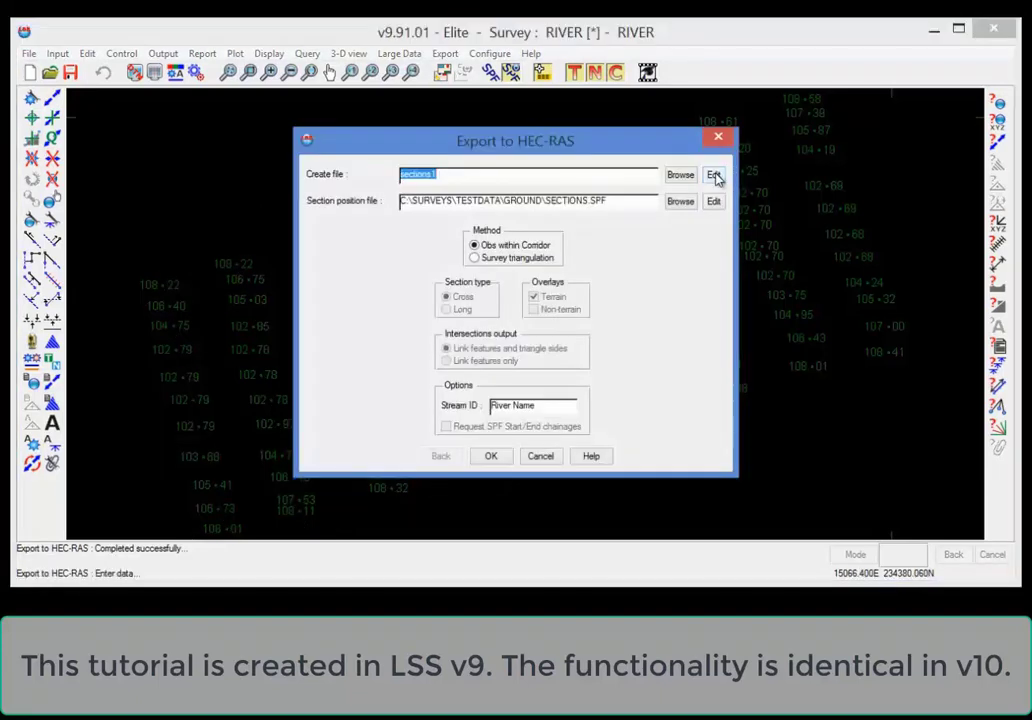
# Open the exported SECTIONS1.GEO file in Notepad and examine its header, stream network and cross-section data
pyautogui.click(714, 175)
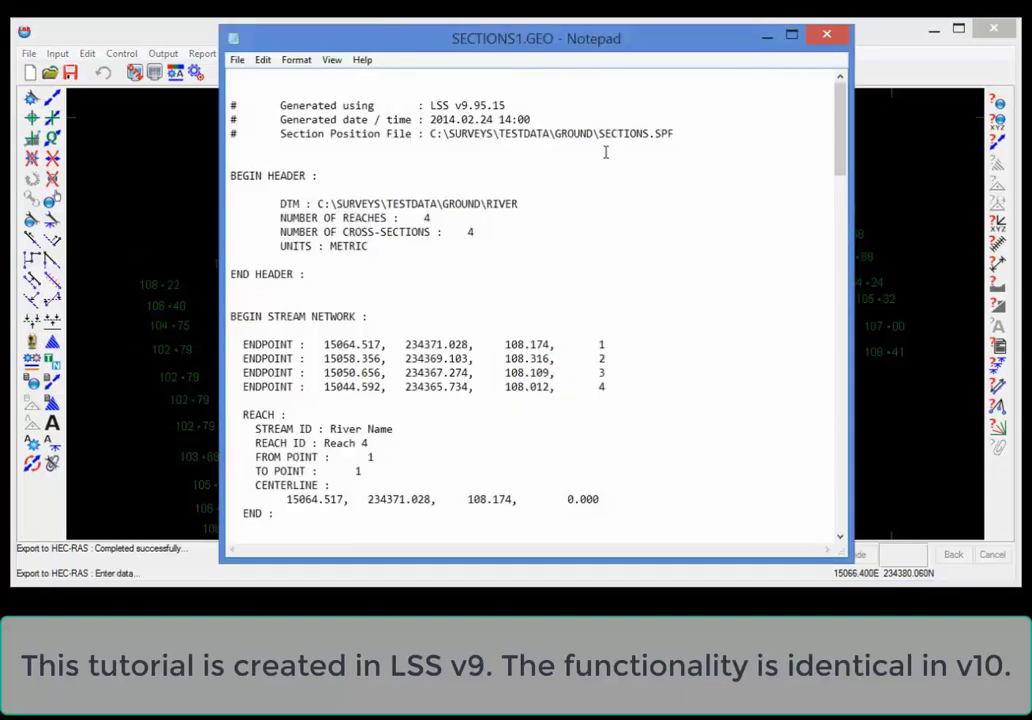
pyautogui.scroll(-8, 606, 154)
pyautogui.scroll(-12, 607, 148)
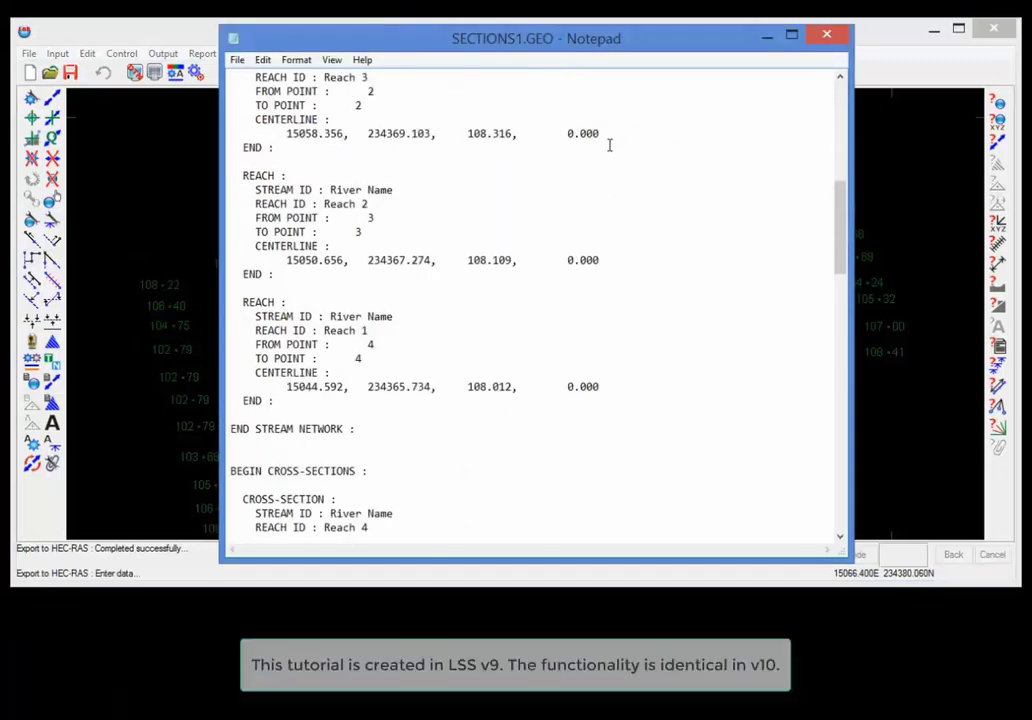
pyautogui.scroll(-2, 611, 145)
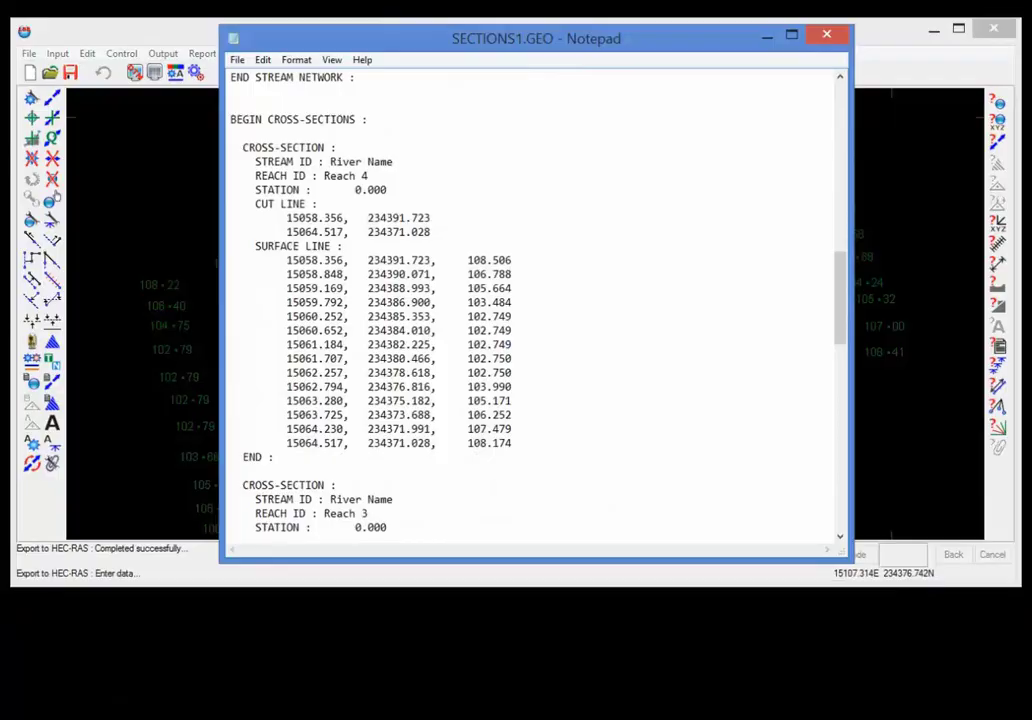